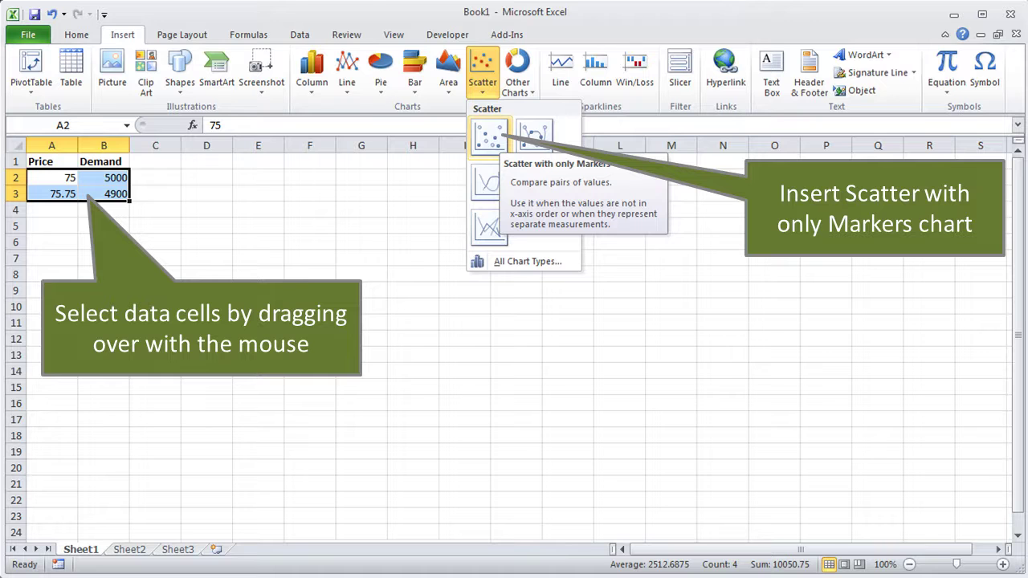
Insert a markers-only scatter chart of the two price/demand pairs in A2:B3
{"action": "left_click", "coordinate": [490, 135]}
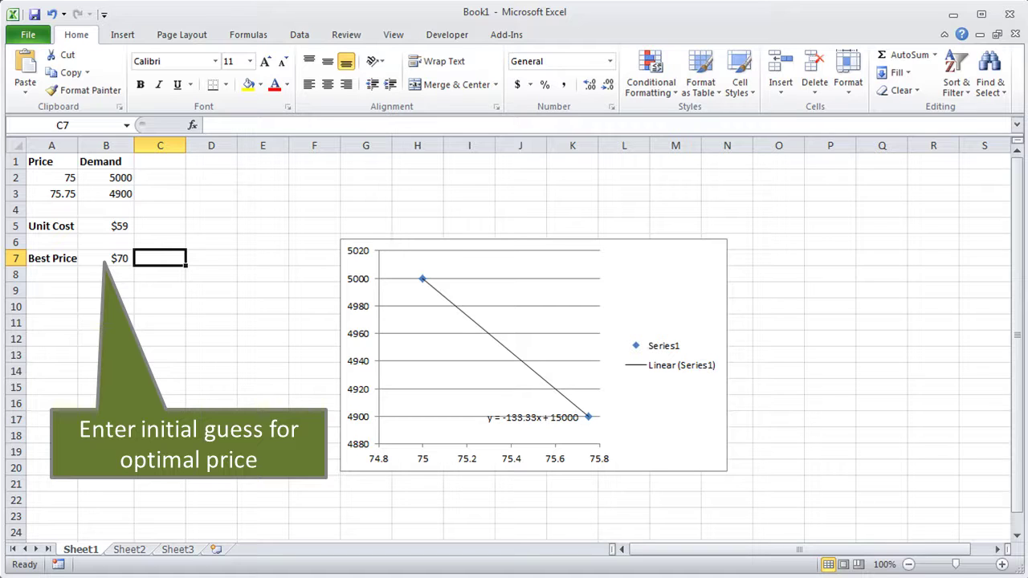
Add a Demand row calculated as =15000-133.33 times the Best Price in B7
{"action": "type", "text": "Demand"}
{"action": "key", "text": "Tab"}
{"action": "type", "text": "=15000-133.33*"}
{"action": "key", "text": "Up"}
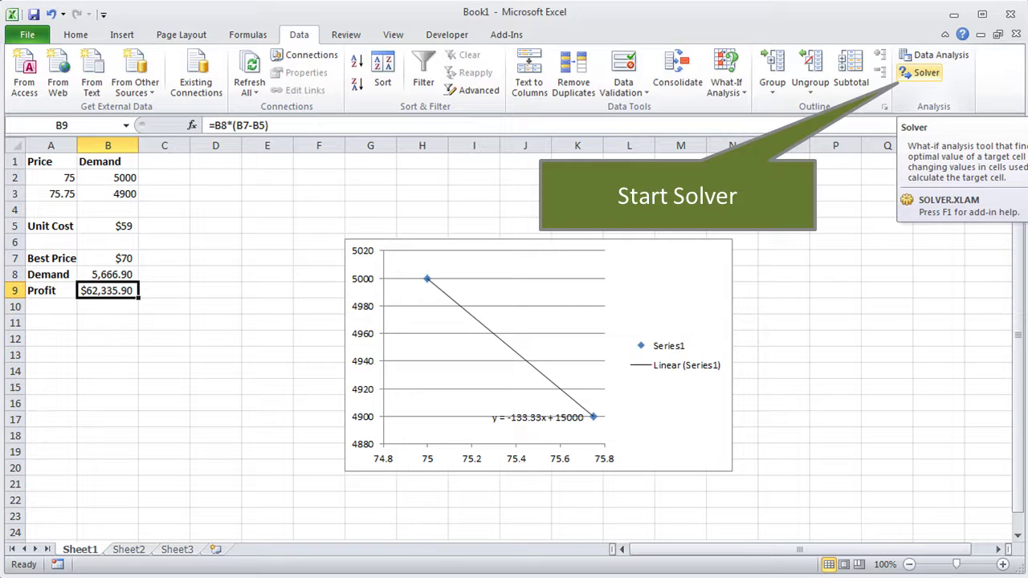
Open Solver to maximise Profit in B9 by changing Best Price in B7
{"action": "left_click", "coordinate": [915, 72]}
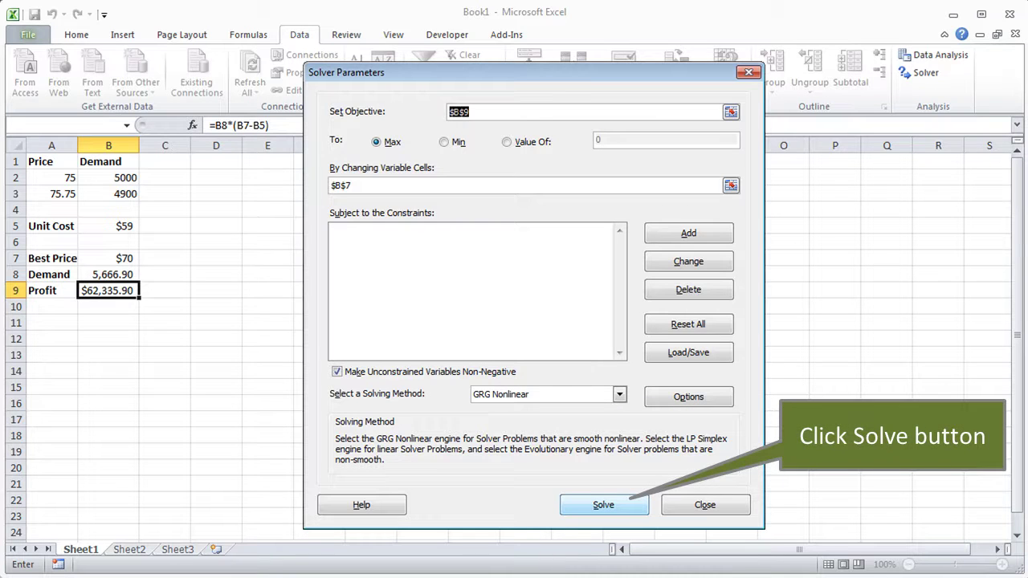
Run Solver, reaching Best Price $86, Demand 3,566.77 and Profit $95,415.98
{"action": "key", "text": "Return"}
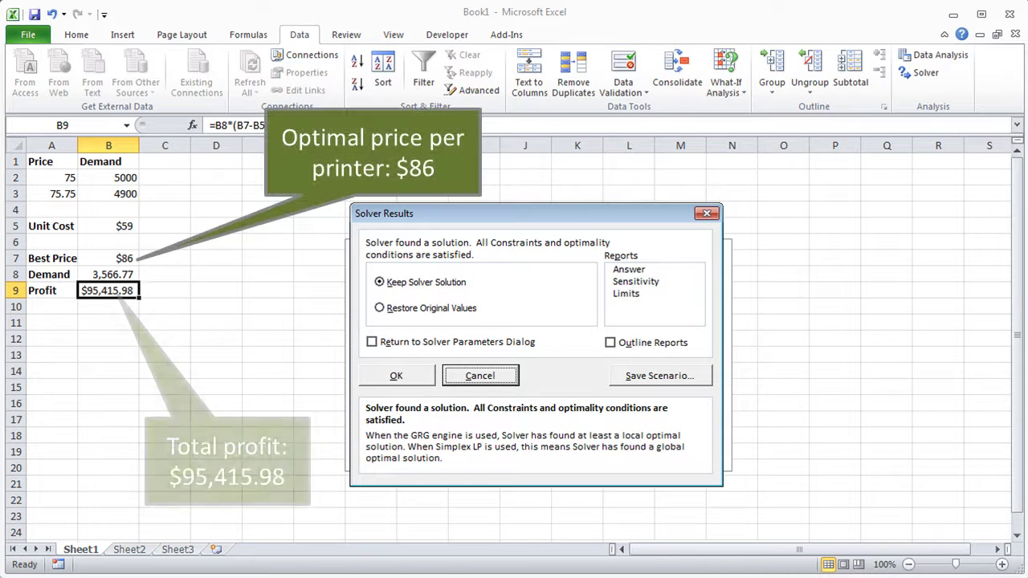